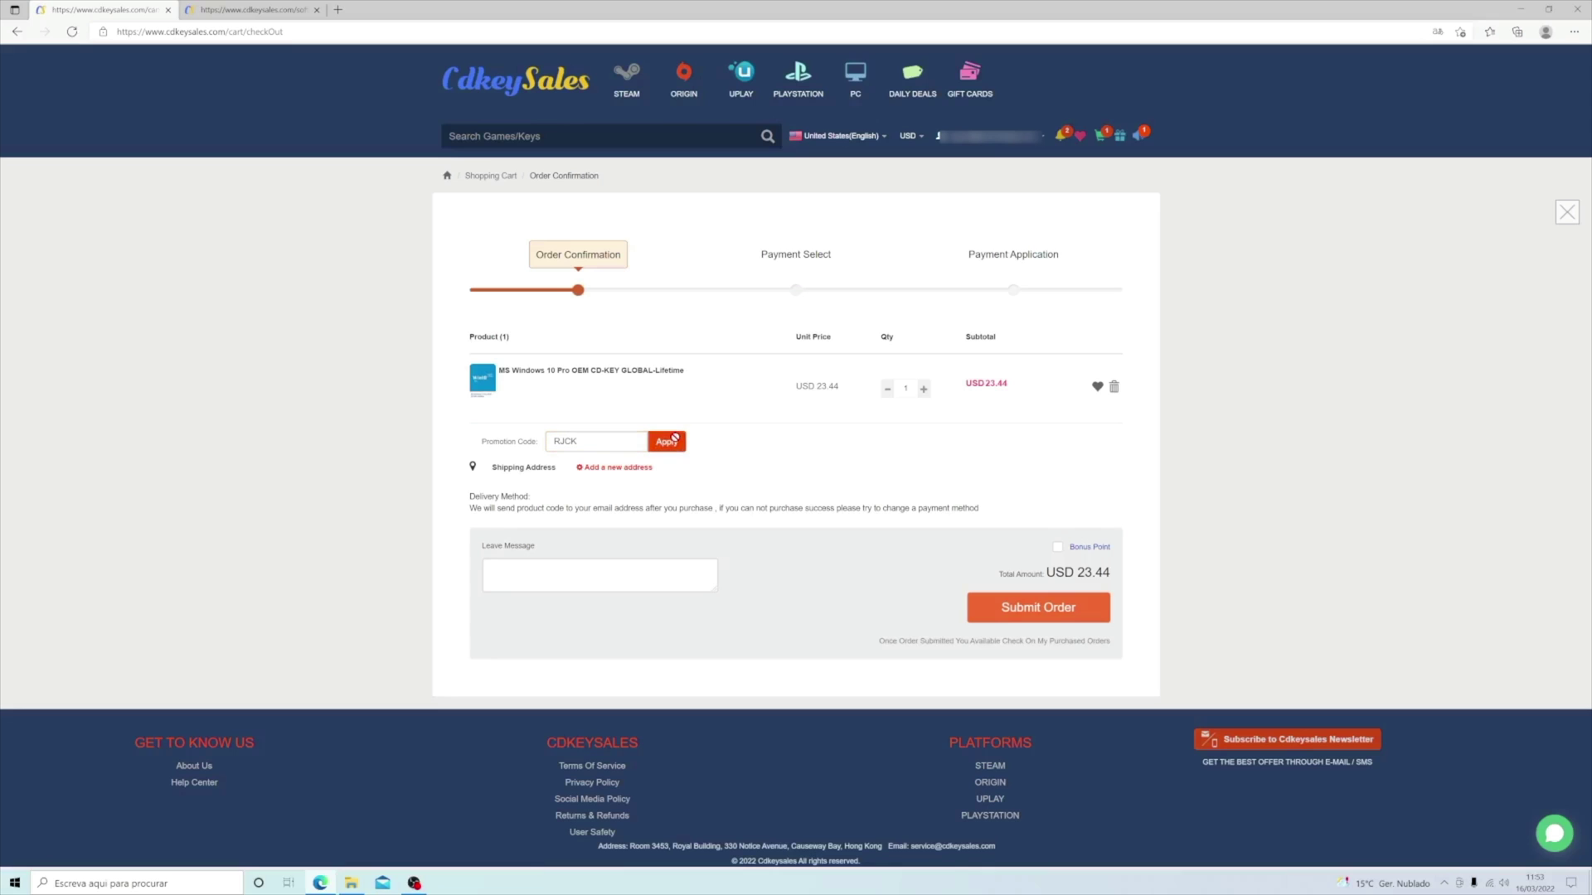
Step: Apply the promotion code to the Windows 10 Pro OEM key order
left_click(673, 438)
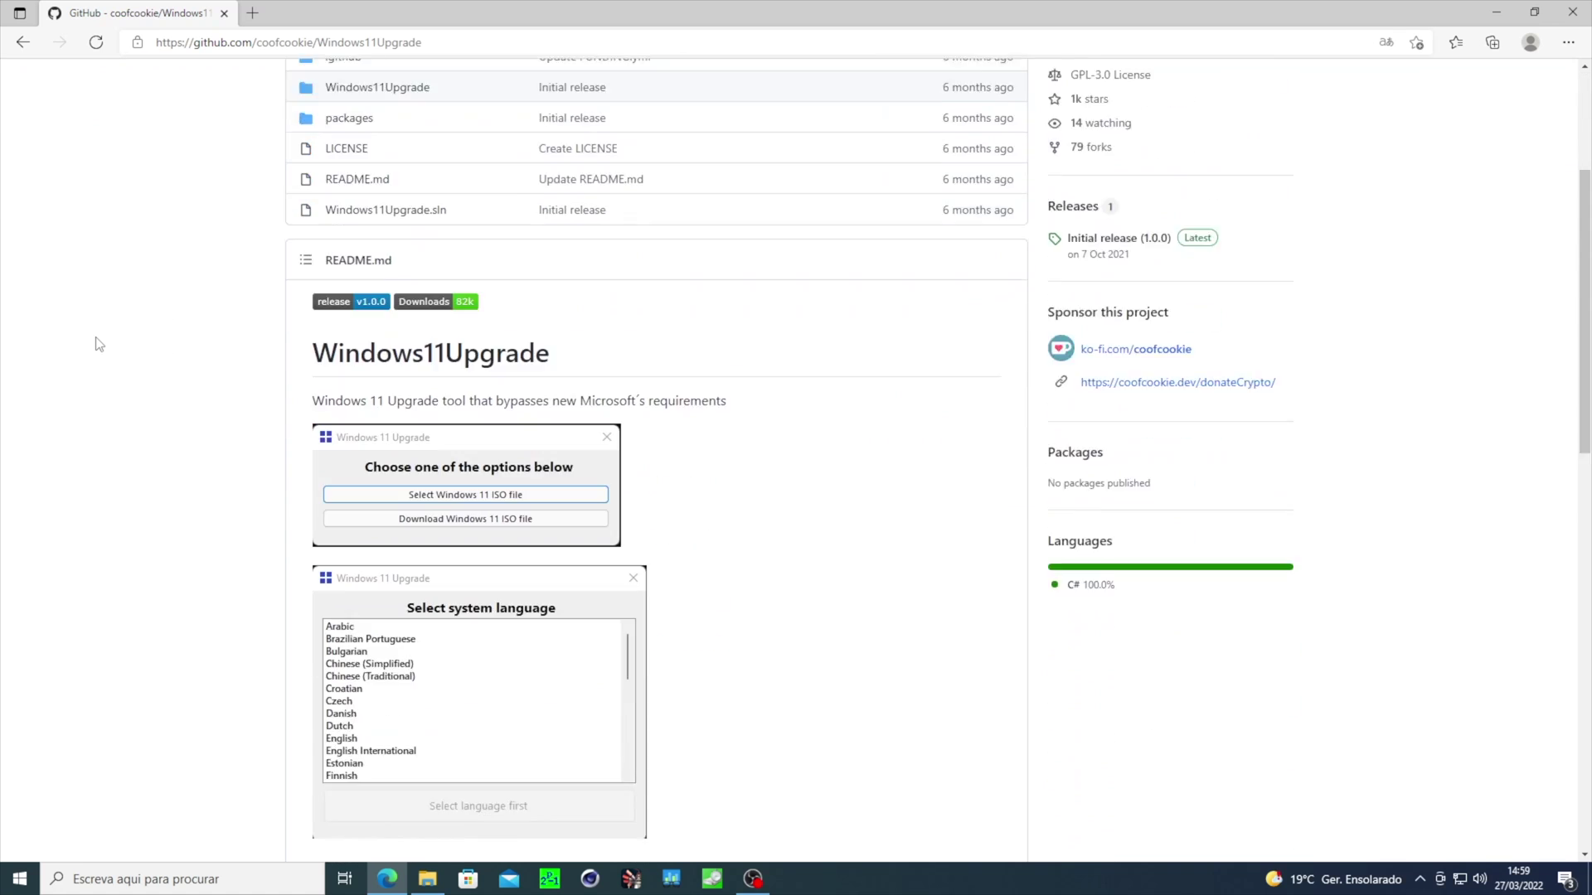
scroll(99, 344, "down", 3)
scroll(99, 344, "down", 1)
scroll(99, 344, "down", 2)
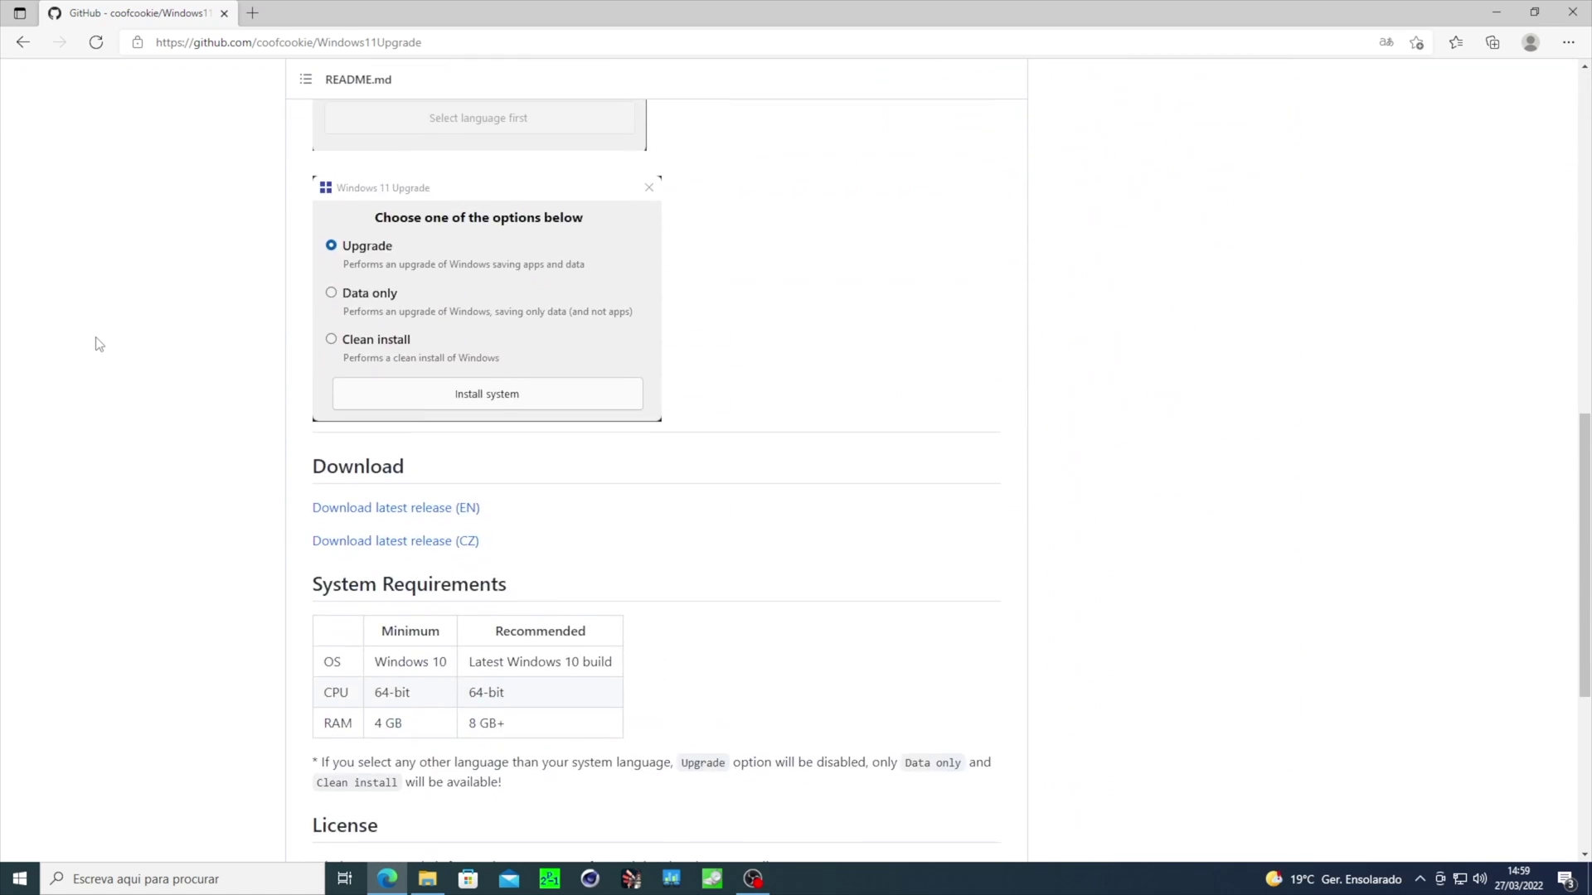
scroll(98, 344, "down", 1)
scroll(99, 343, "down", 1)
Step: Download the latest English Windows11Upgrade release and launch it from the extracted folder
left_click(428, 283)
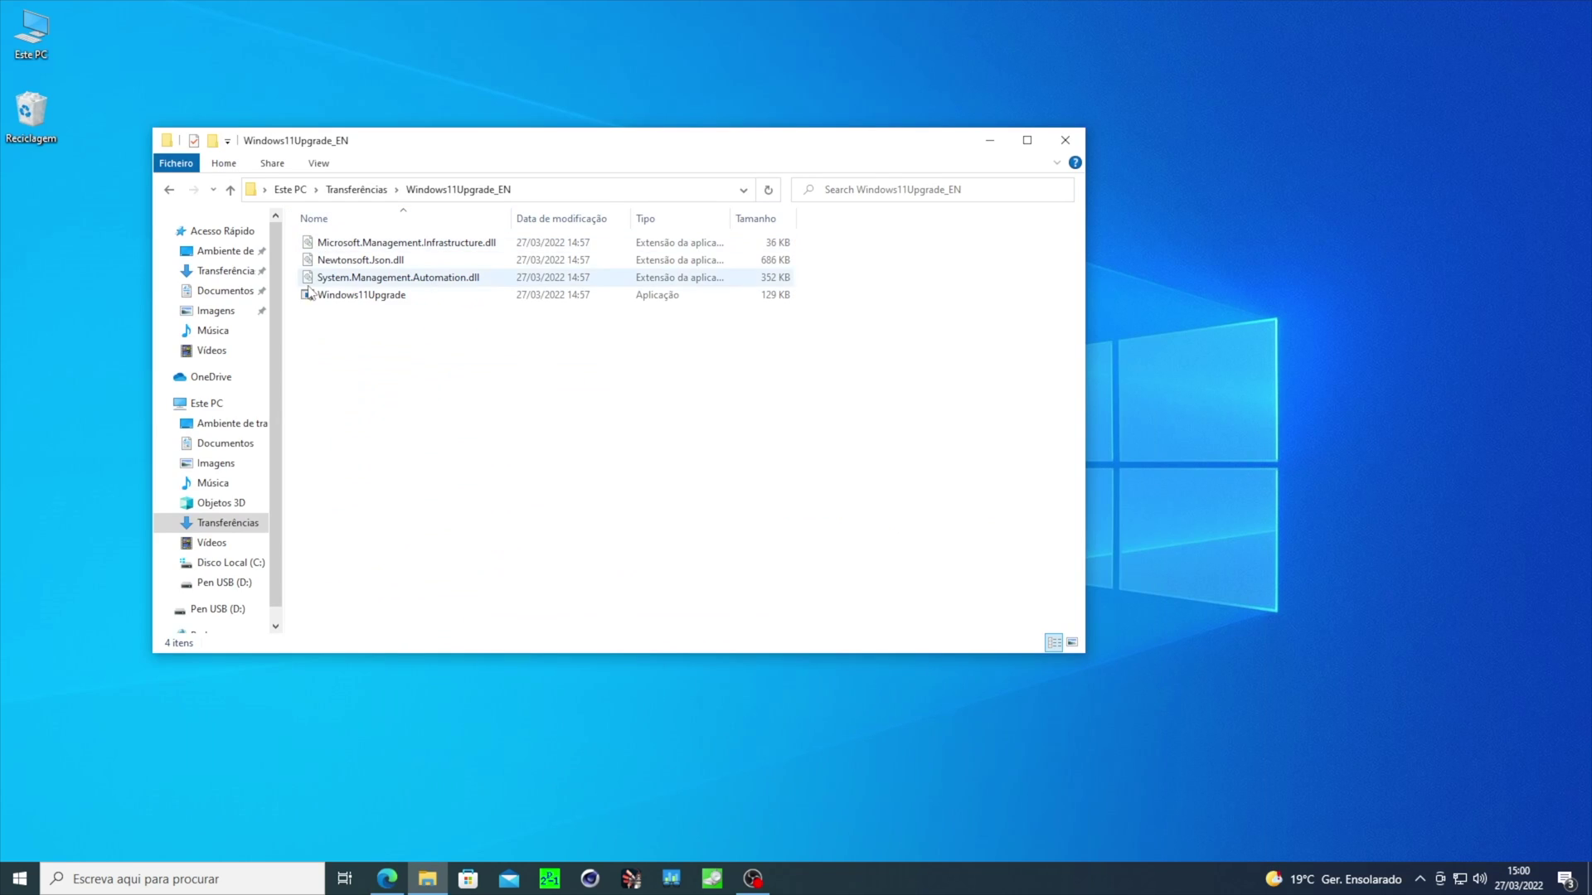
double_click(361, 294)
left_click_drag(382, 208, 356, 196)
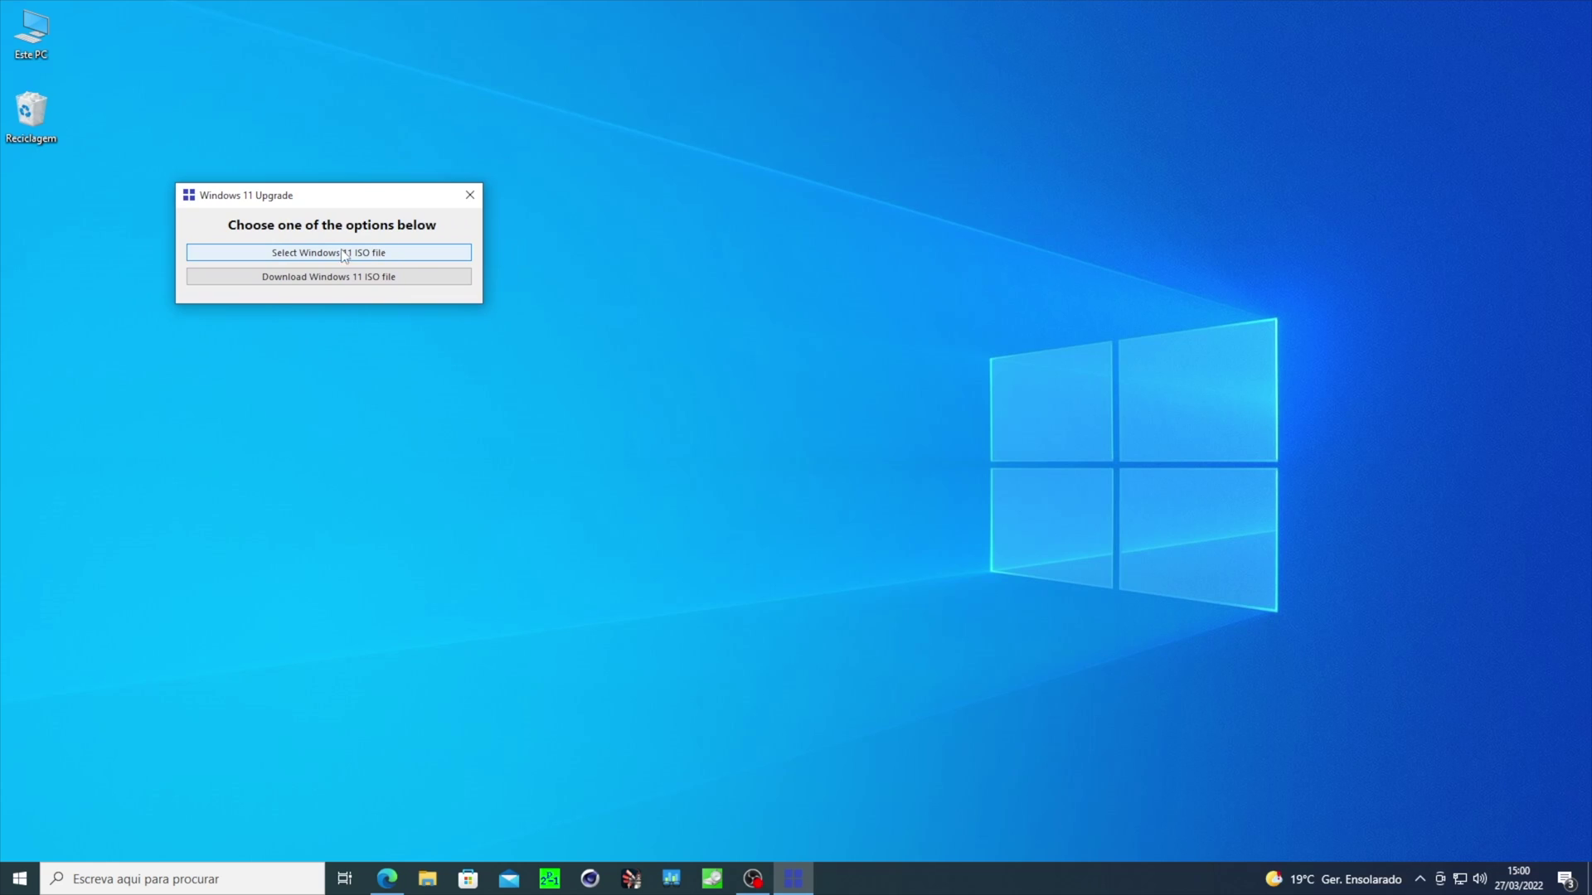
Step: Choose the ISO download option, pick Portuguese, and start the Portuguese Windows 11 ISO download
left_click(362, 275)
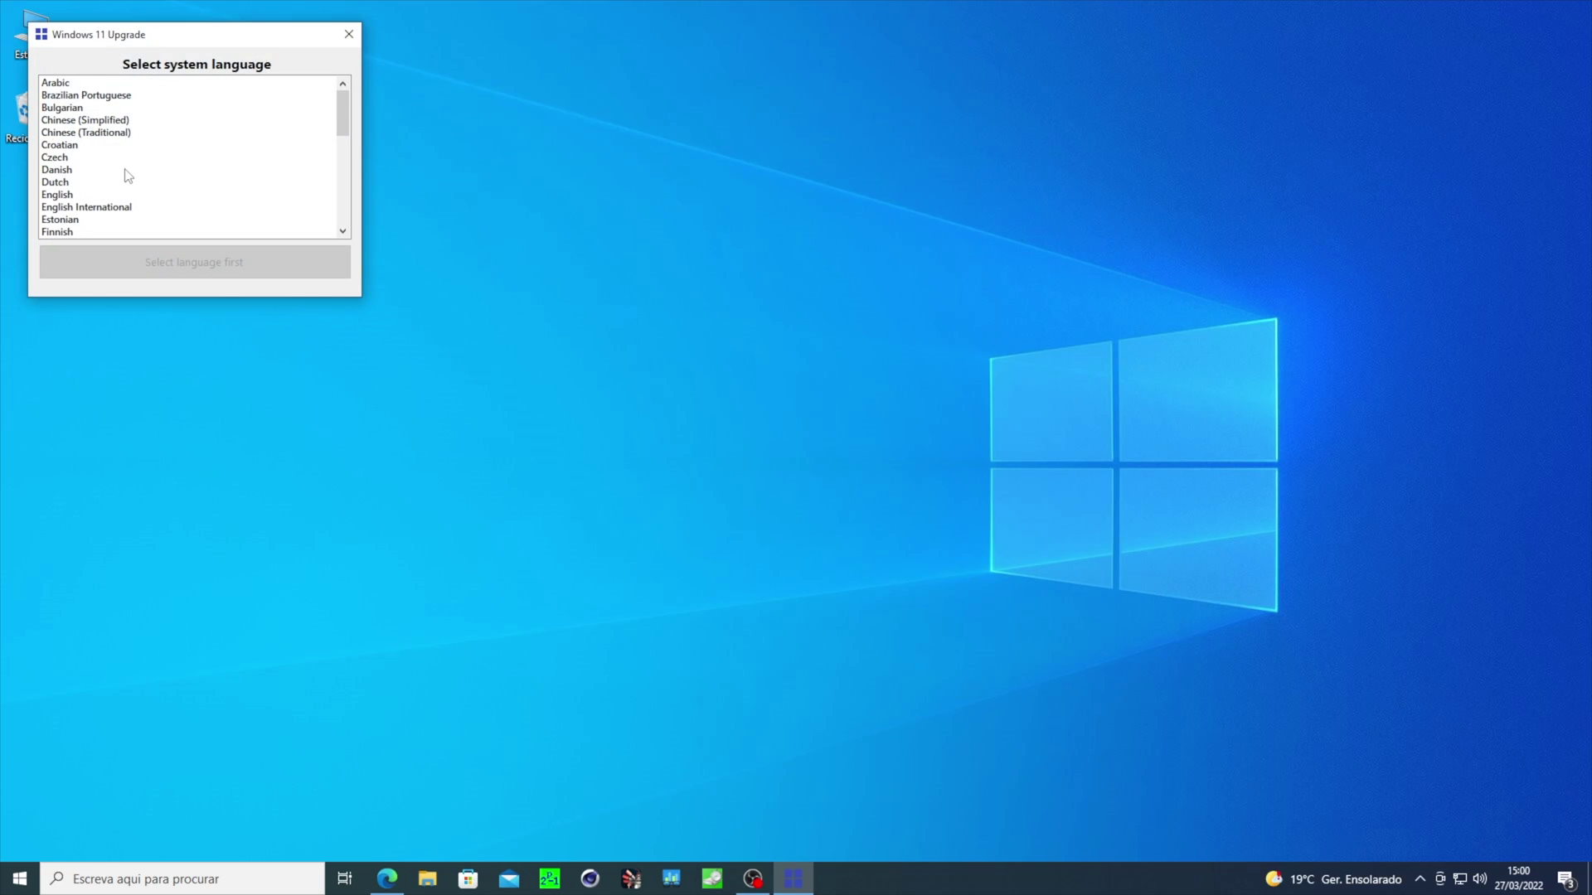
scroll(95, 136, "down", 6)
left_click(137, 192)
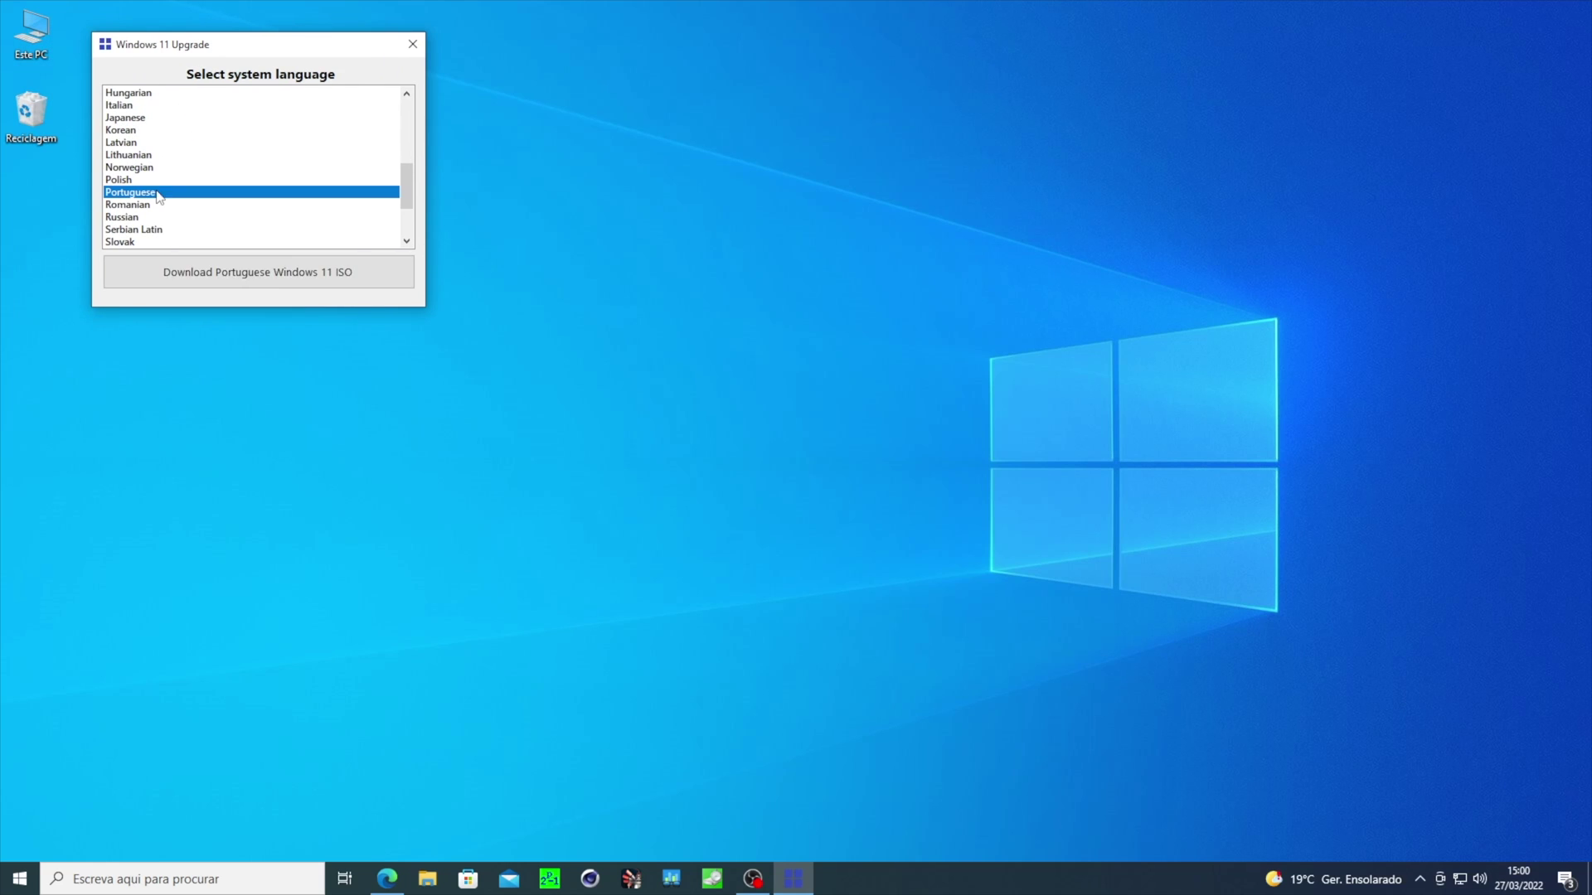
left_click(277, 272)
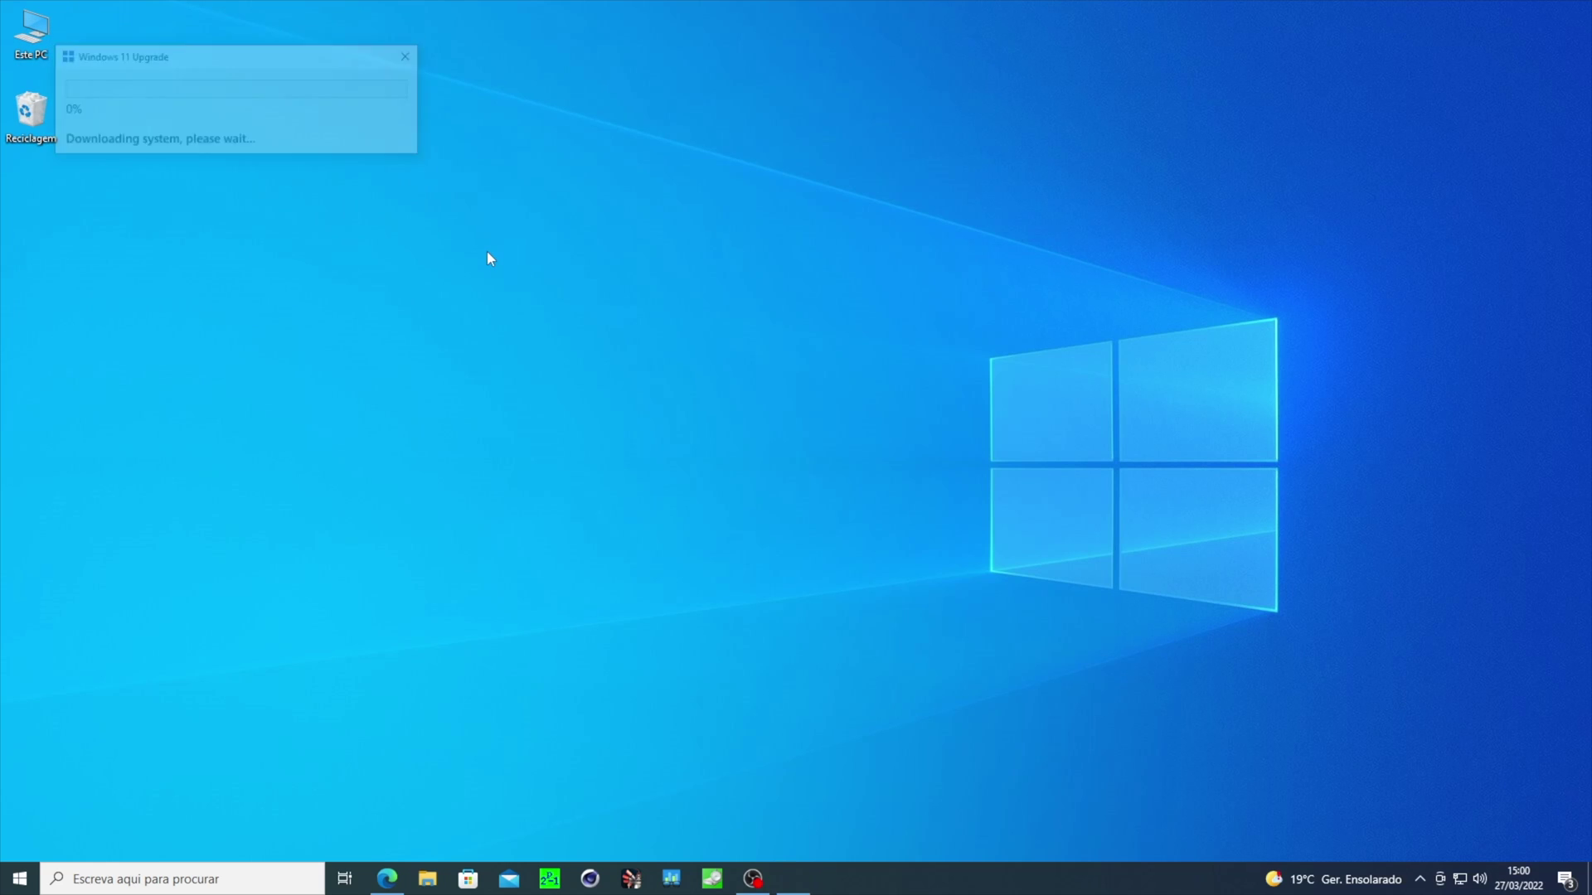
Step: Move the progress window aside and wait for the ISO download to finish
left_click_drag(292, 118, 314, 137)
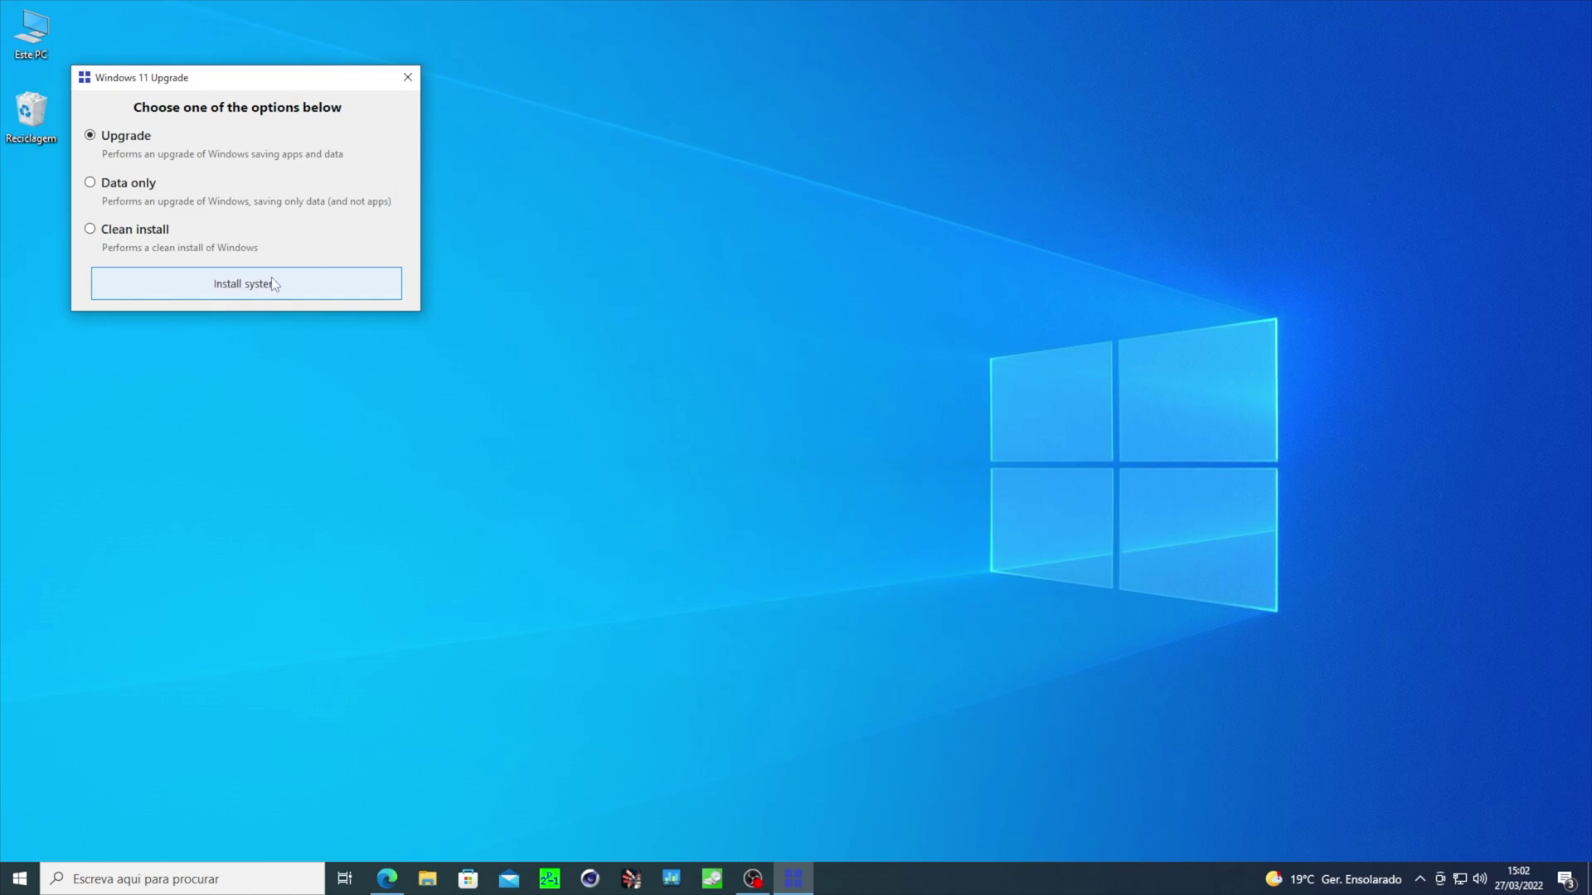
Step: Start the Windows 11 install using the Upgrade option, keeping apps and data
left_click(254, 289)
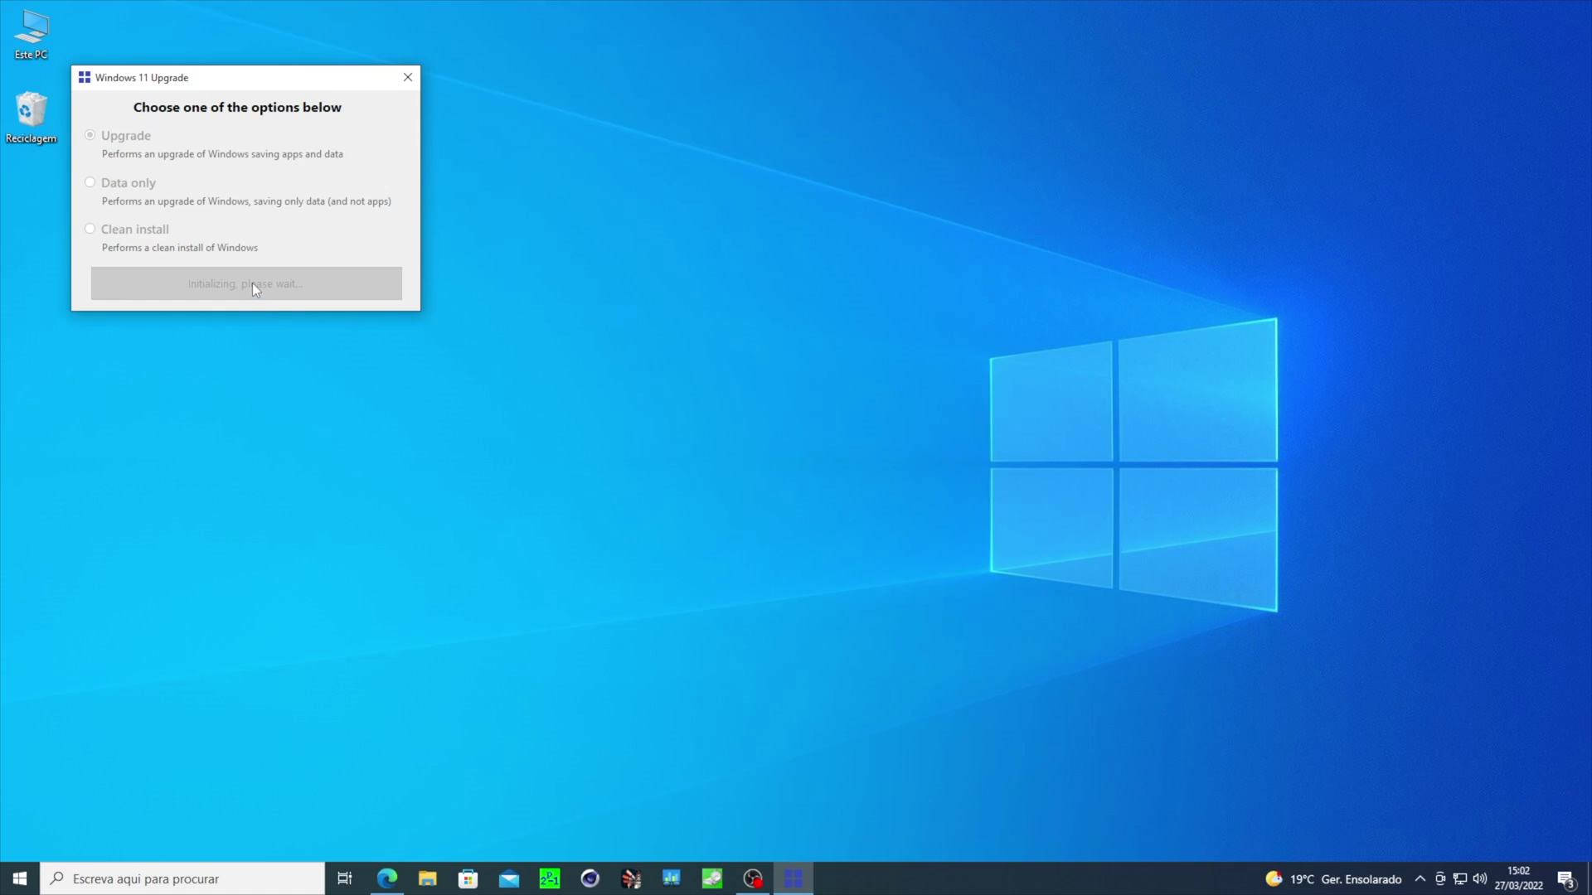